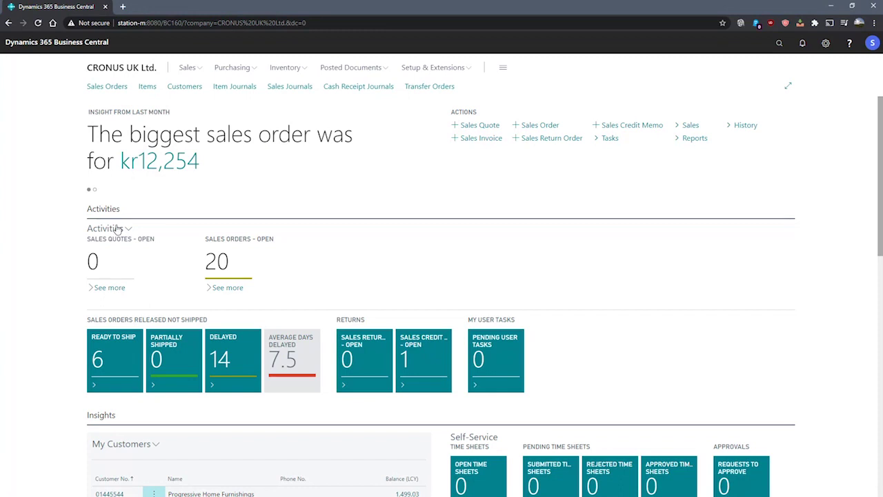
Step: Search for 'analysis view' and open the Analysis Views list
{"action": "left_click", "coordinate": [779, 42]}
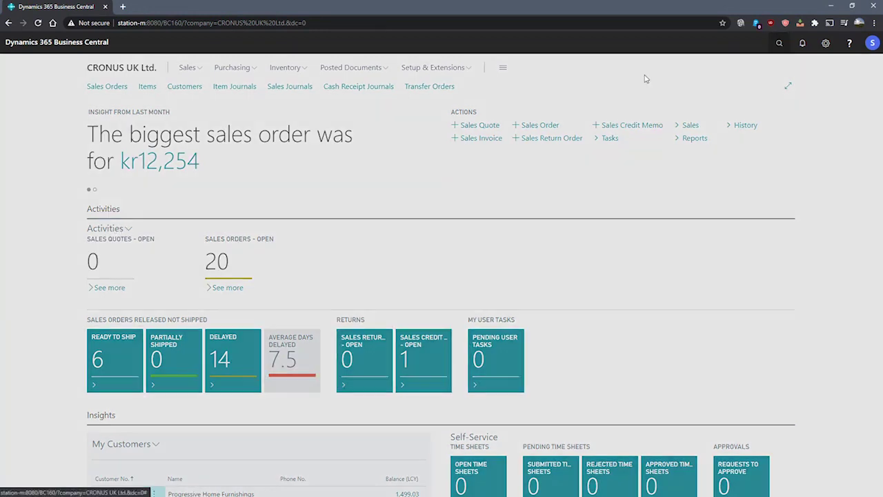
{"action": "type", "text": "analysis view"}
{"action": "key", "text": "Return"}
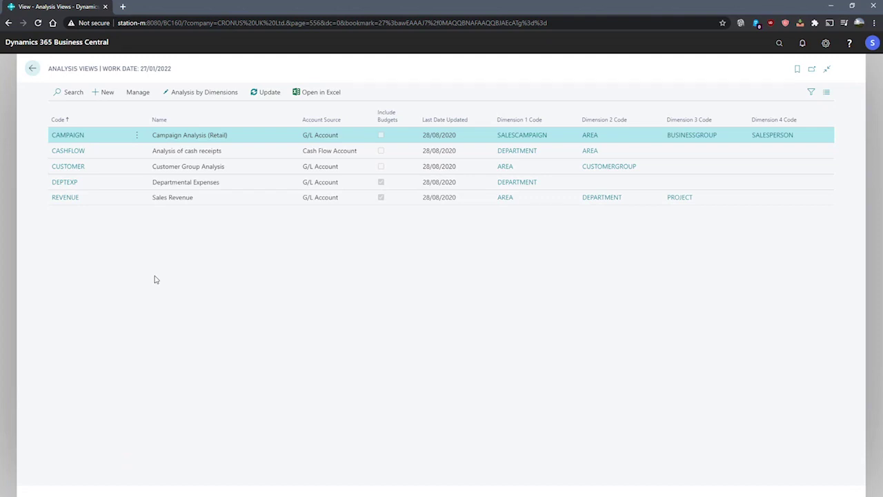
Step: Inspect the existing REVENUE analysis view, then start a new analysis view
{"action": "left_click", "coordinate": [68, 200]}
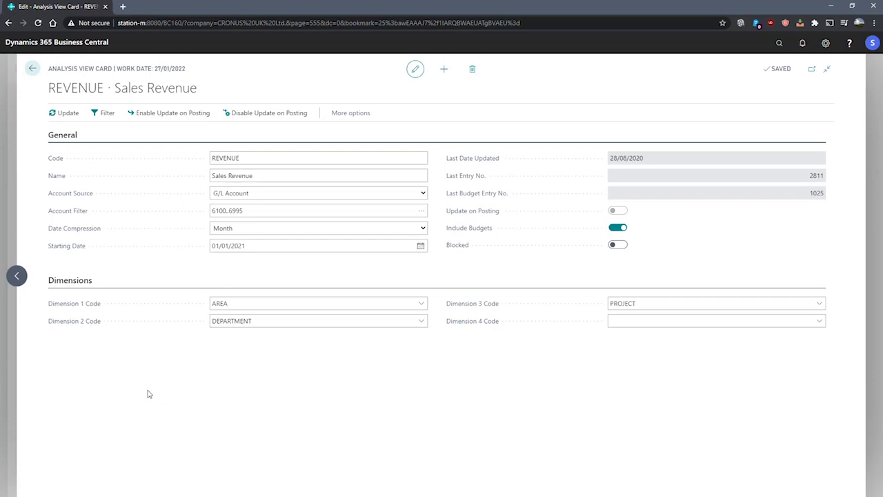
{"action": "key", "text": "Escape"}
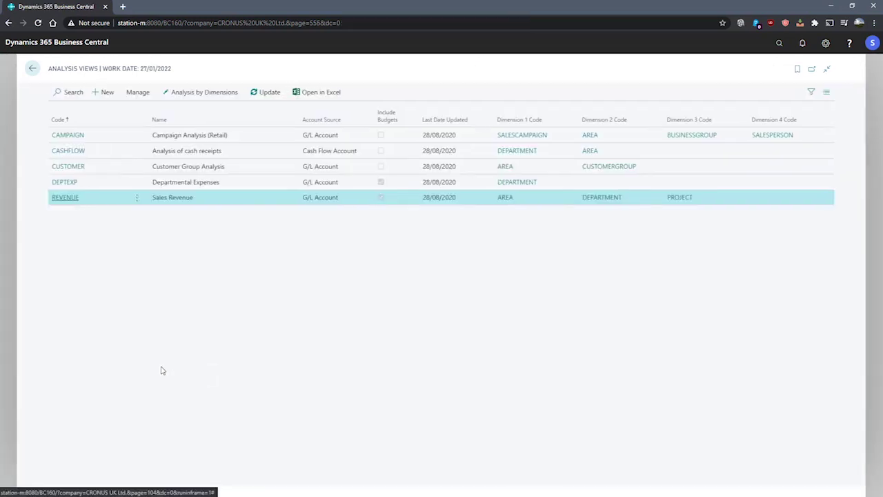
{"action": "left_click", "coordinate": [107, 92]}
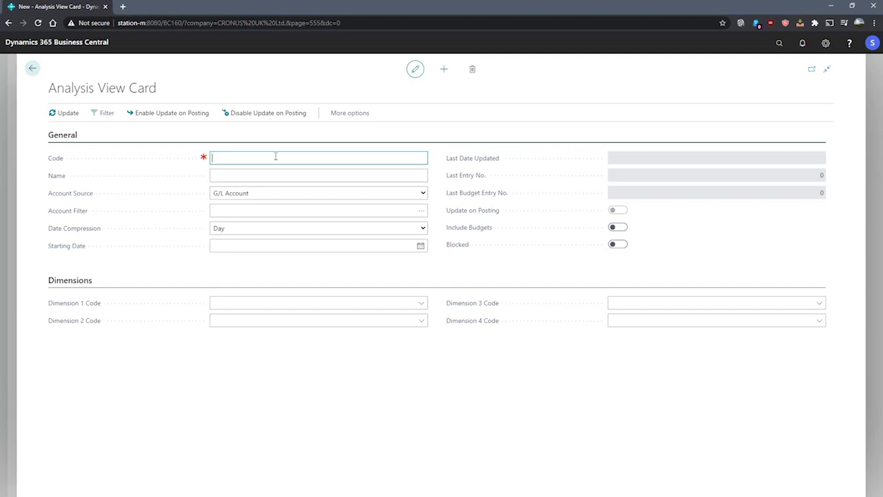
Step: Enter code SALES and name Sales Reporting, confirming Account Source is G/L Account
{"action": "type", "text": "SALES"}
{"action": "key", "text": "Tab"}
{"action": "type", "text": "Sa"}
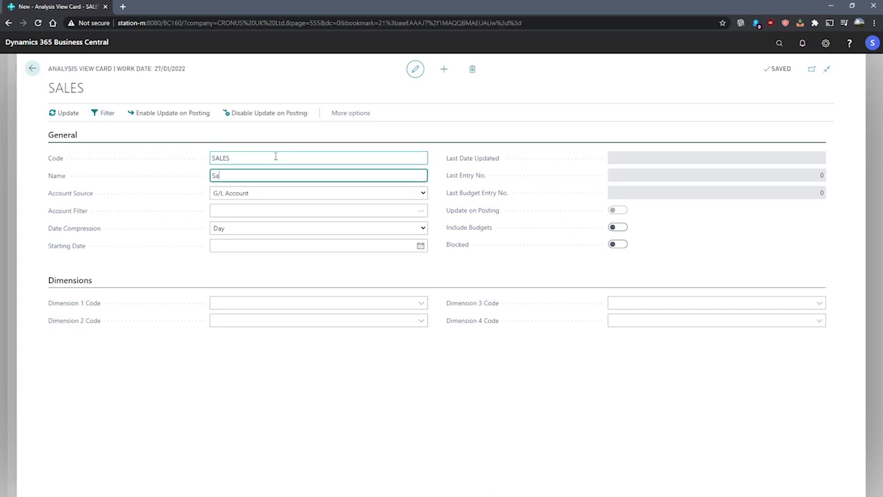
{"action": "type", "text": "les Reporting"}
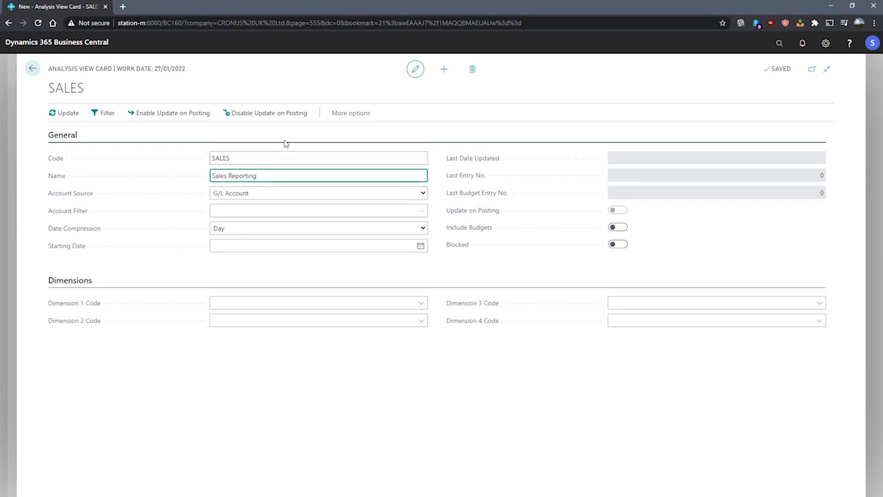
{"action": "left_click", "coordinate": [256, 194]}
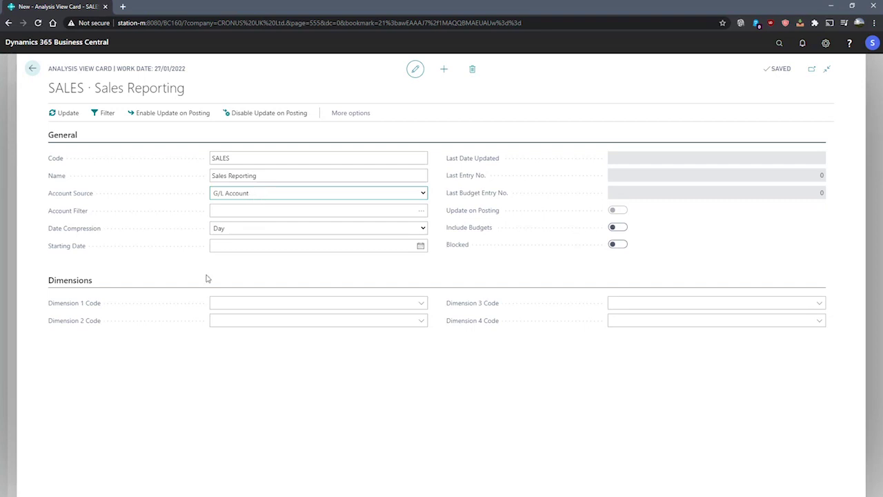
Step: Set the Account Filter to 6100..6999, leaving the date fields at their defaults
{"action": "left_click", "coordinate": [248, 210]}
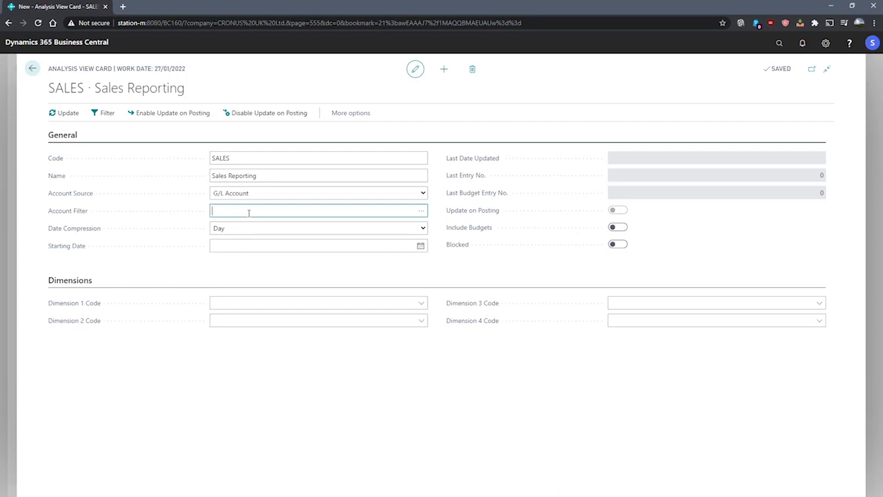
{"action": "type", "text": "61"}
{"action": "type", "text": "00"}
{"action": "type", "text": "..6900"}
{"action": "key", "text": "BackSpace"}
{"action": "key", "text": "BackSpace"}
{"action": "type", "text": "99"}
{"action": "key", "text": "Tab"}
{"action": "key", "text": "Tab"}
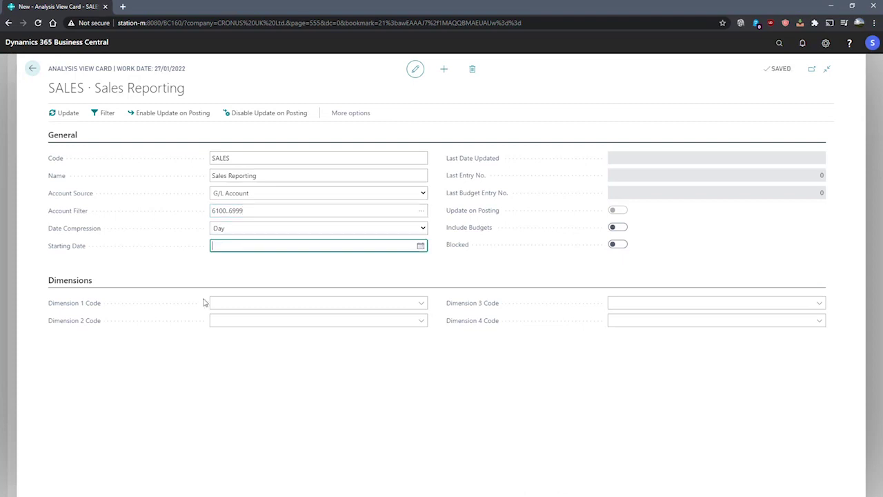
{"action": "left_click", "coordinate": [174, 279]}
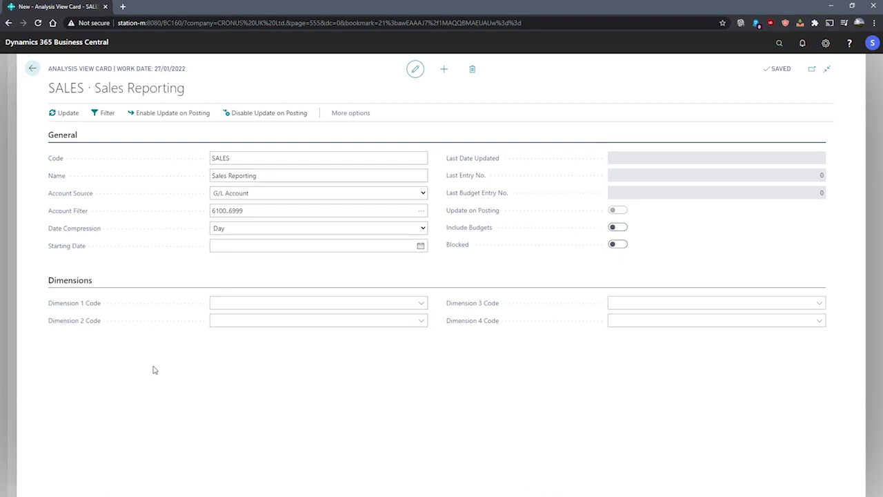
{"action": "left_click", "coordinate": [422, 302]}
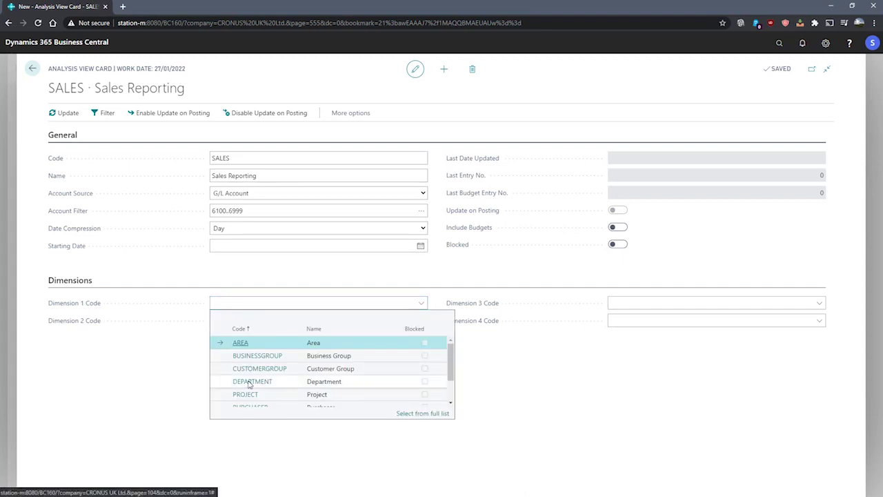
Step: Set Dimension 1 to DEPARTMENT and Dimension 2 to CUSTOMERGROUP, leaving Dimension 3 empty
{"action": "left_click", "coordinate": [269, 380]}
{"action": "left_click", "coordinate": [422, 322]}
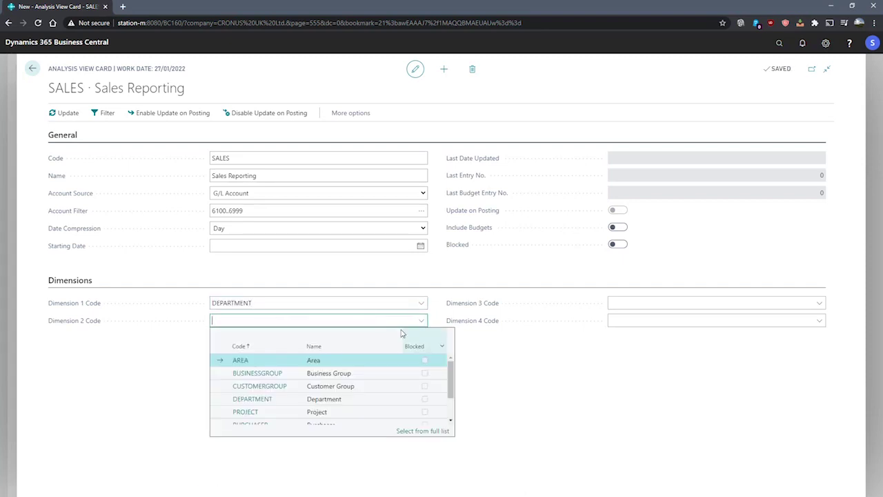
{"action": "left_click", "coordinate": [273, 389]}
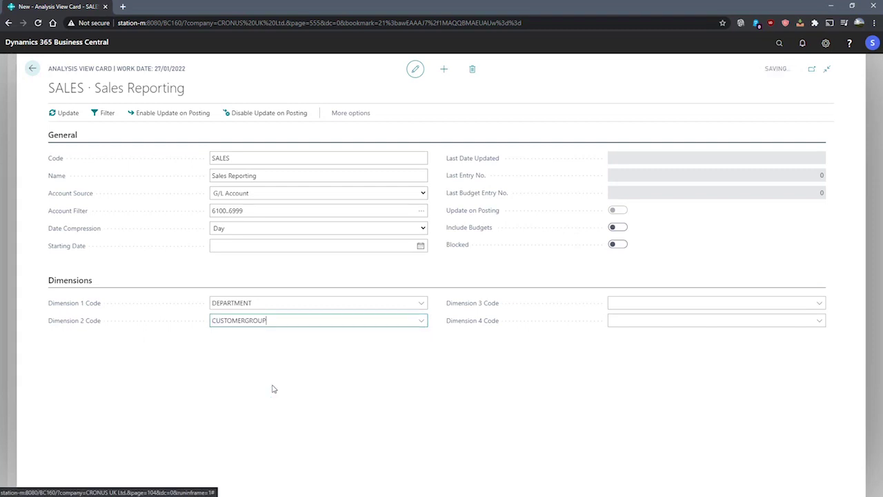
{"action": "left_click", "coordinate": [635, 301]}
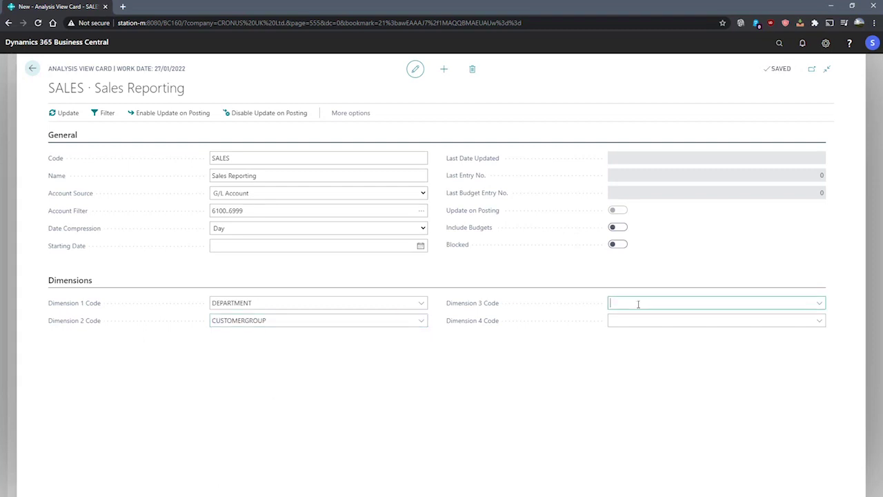
{"action": "scroll", "coordinate": [662, 366], "scroll_direction": "down", "scroll_amount": 2}
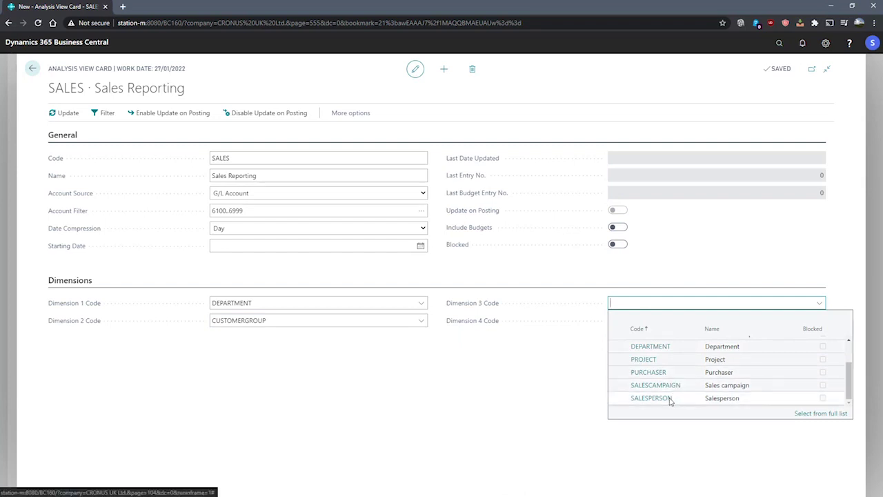
{"action": "scroll", "coordinate": [668, 393], "scroll_direction": "up", "scroll_amount": 3}
{"action": "left_click", "coordinate": [523, 399]}
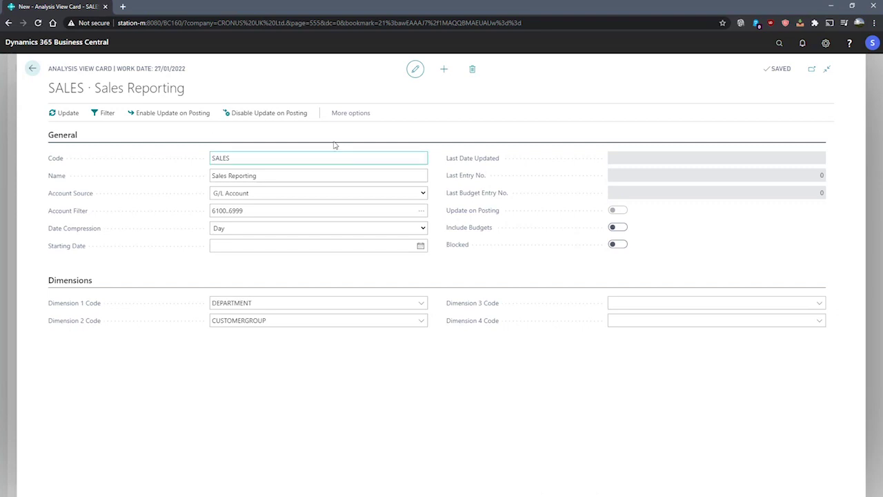
Step: Enable Update on Posting, accept both confirmation prompts, and leave Starting Date blank
{"action": "left_click", "coordinate": [163, 117]}
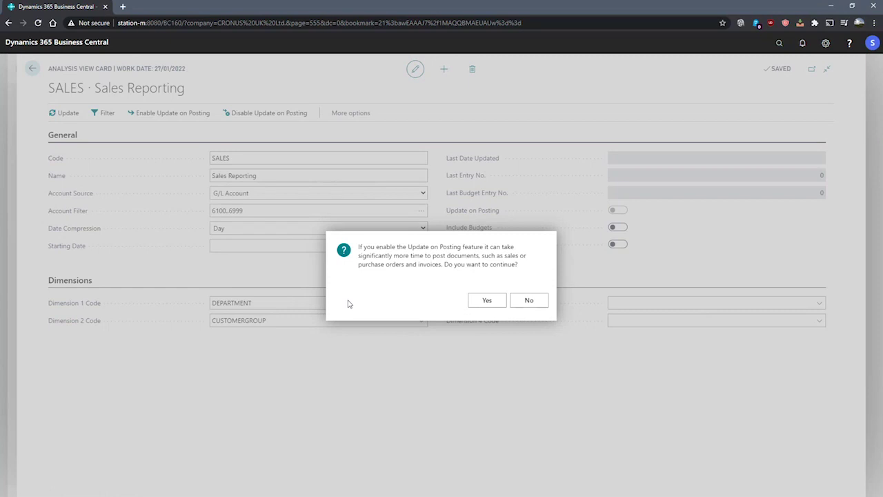
{"action": "left_click", "coordinate": [476, 305]}
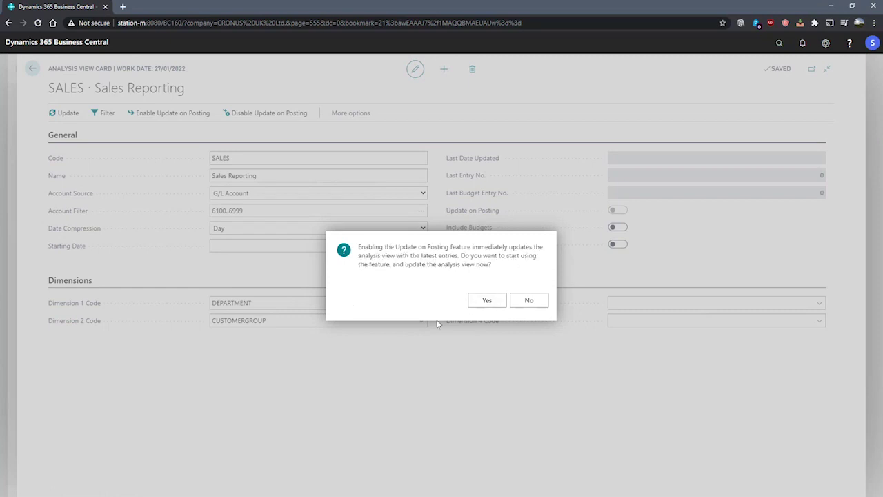
{"action": "left_click", "coordinate": [478, 303]}
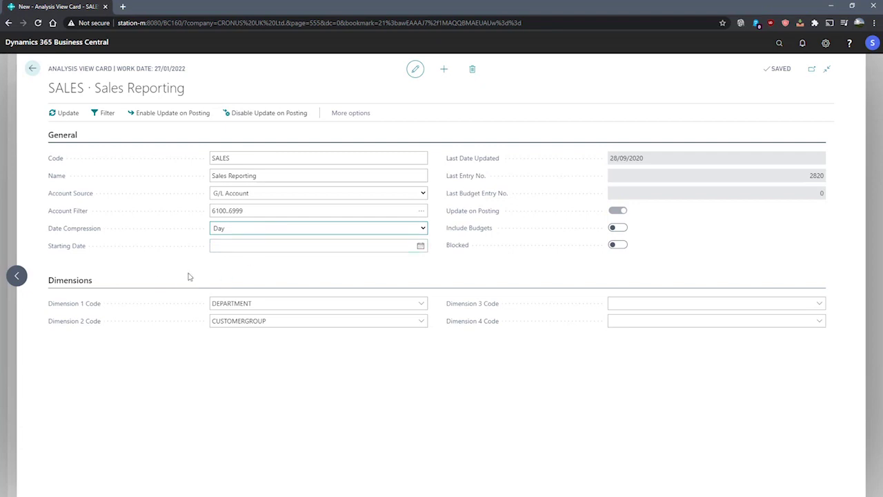
{"action": "left_click", "coordinate": [280, 247]}
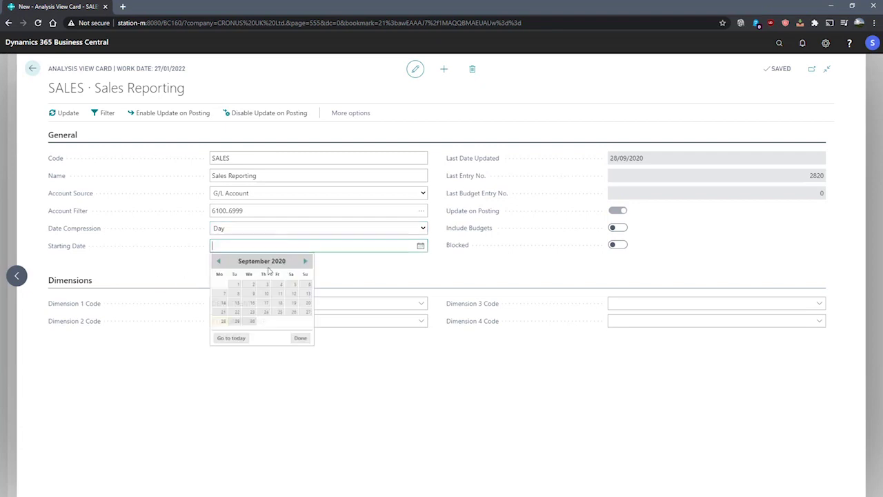
{"action": "left_click", "coordinate": [162, 270]}
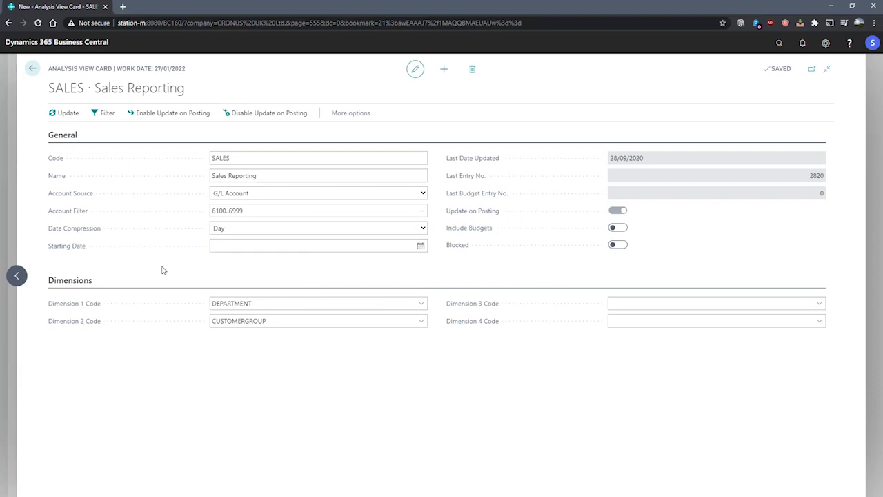